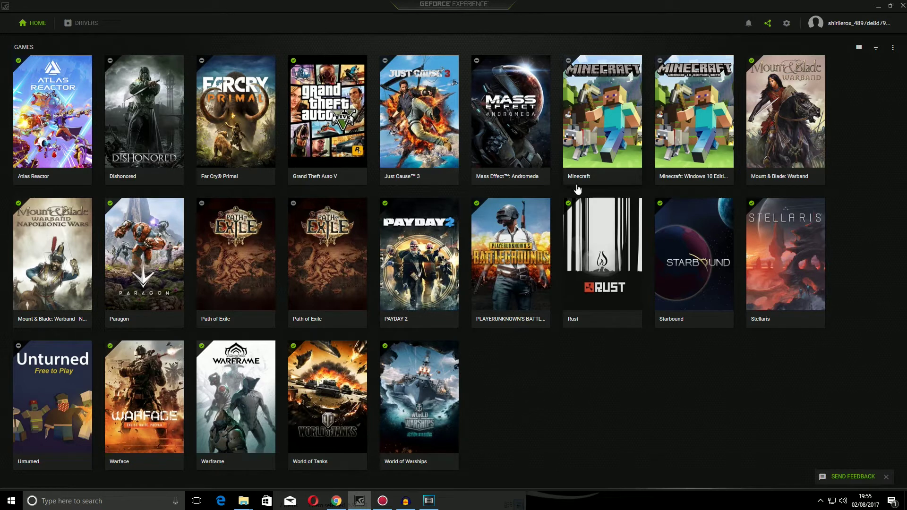
Step: Open GeForce Experience's General settings to see driver 384.94 on the GTX 670
left_click(786, 24)
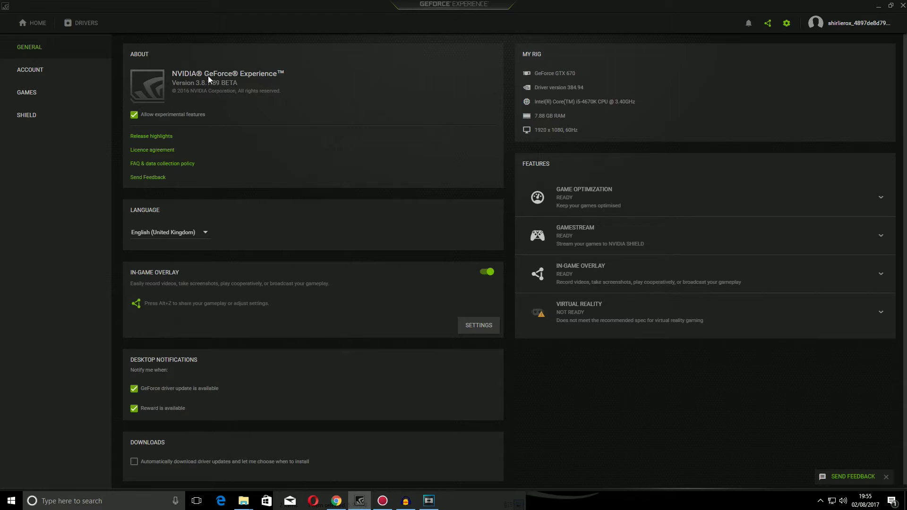
Step: In the Alt+Z overlay, set the microphone to HD Pro Webcam C920 and separate both audio tracks
key("alt+z")
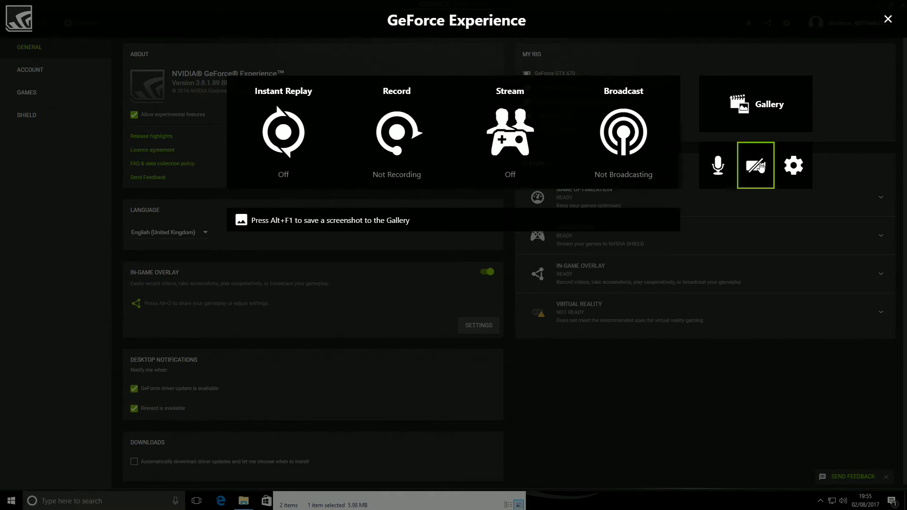
left_click(794, 166)
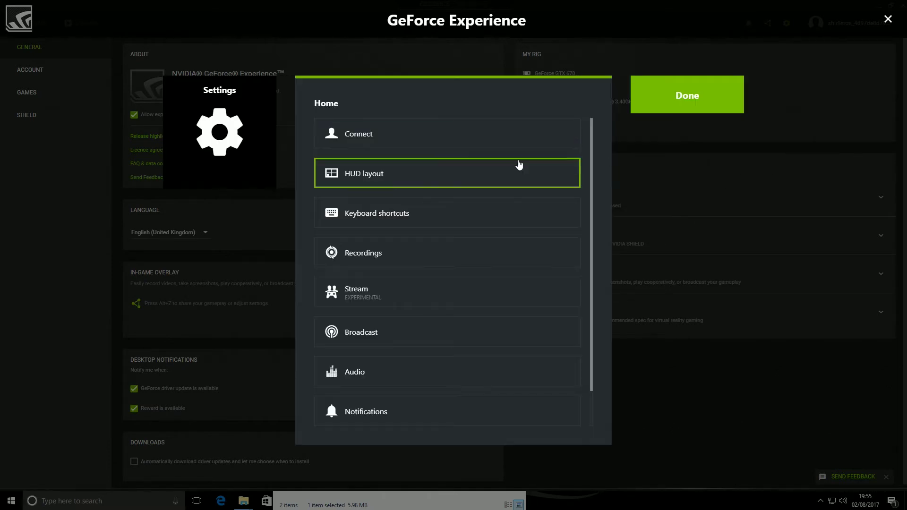
left_click(373, 366)
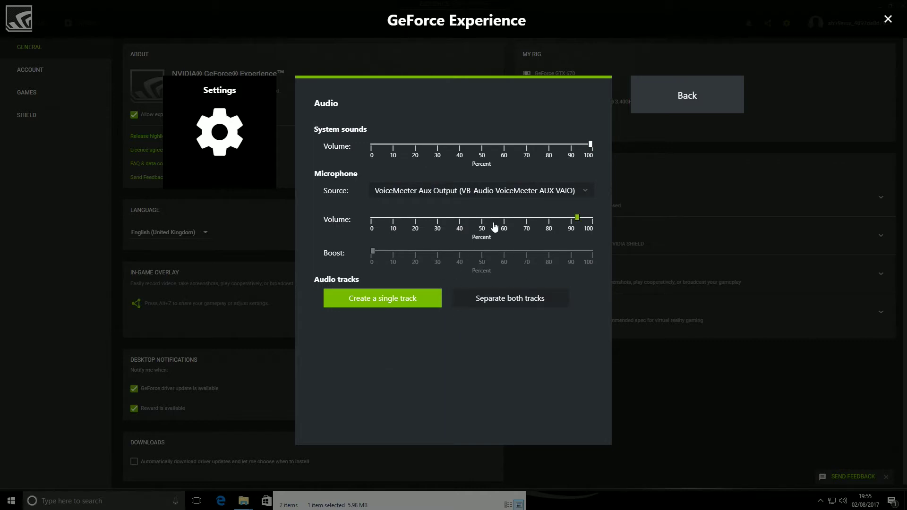
left_click(424, 193)
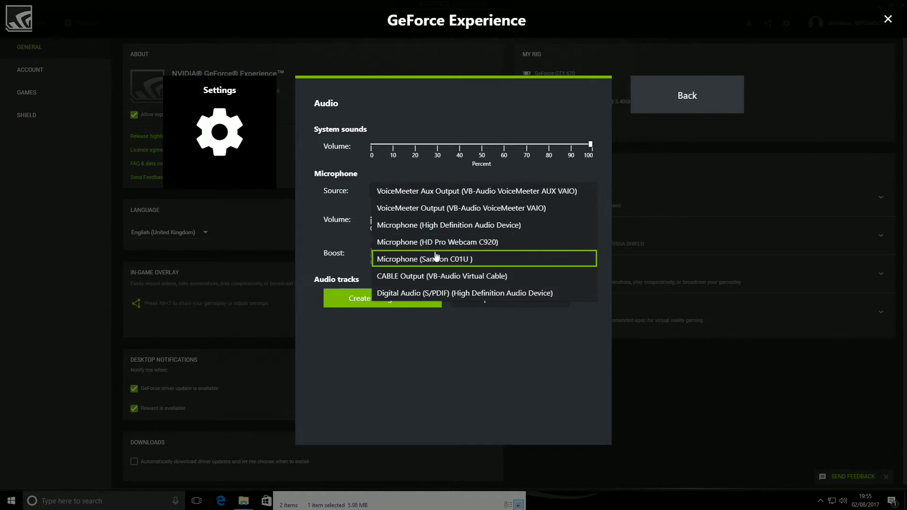
left_click(466, 243)
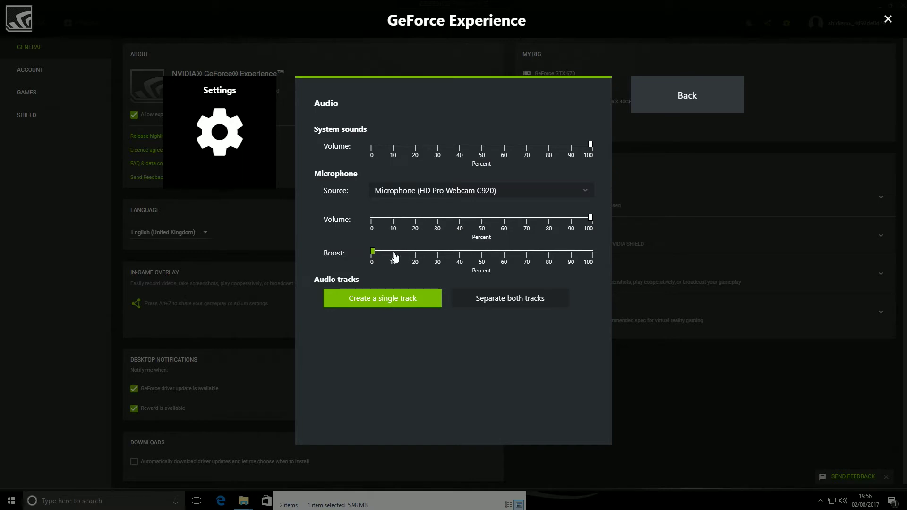
left_click(514, 294)
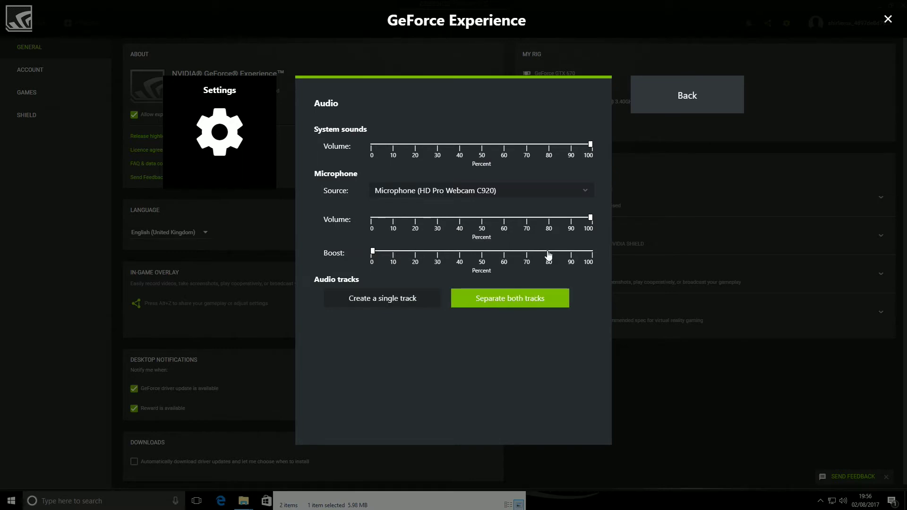
left_click(677, 108)
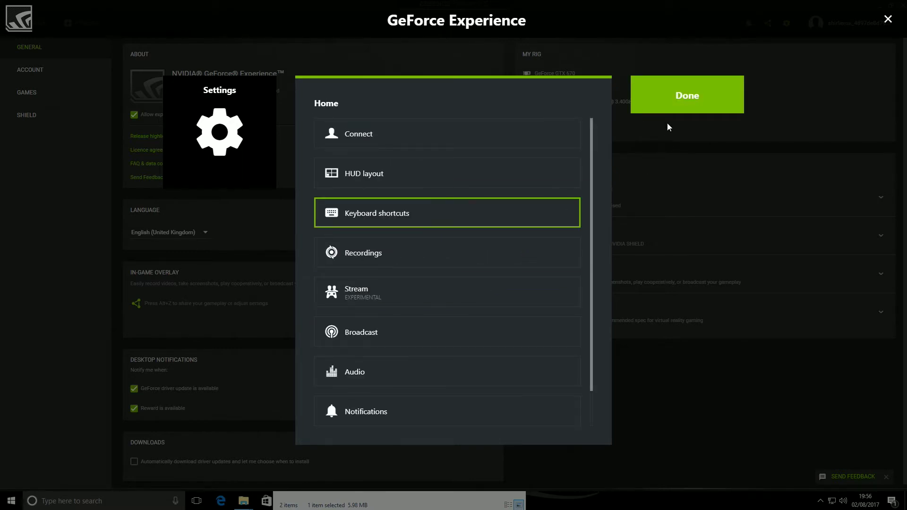
left_click(671, 107)
key("alt+z")
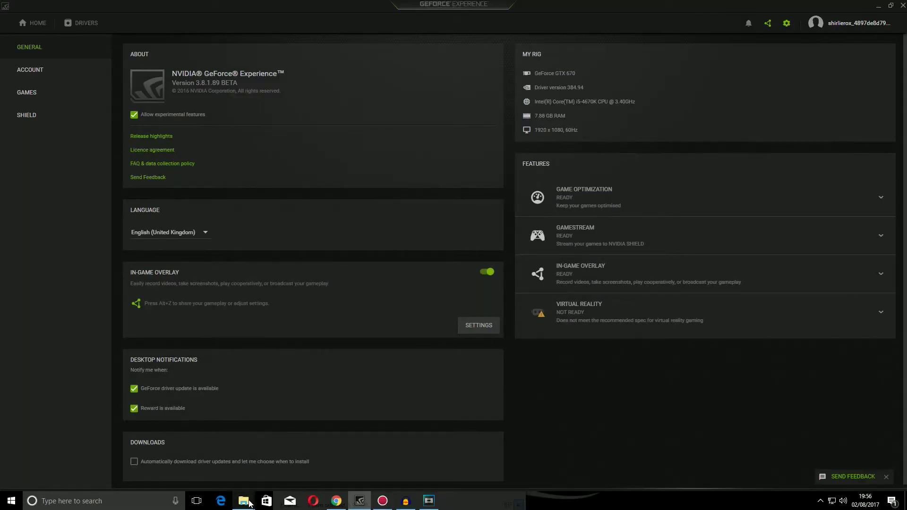
Step: Bring up the File Explorer folder holding the two RUNNING WITH RIFLES MP4 recordings
mouse_move(250, 504)
left_click(267, 461)
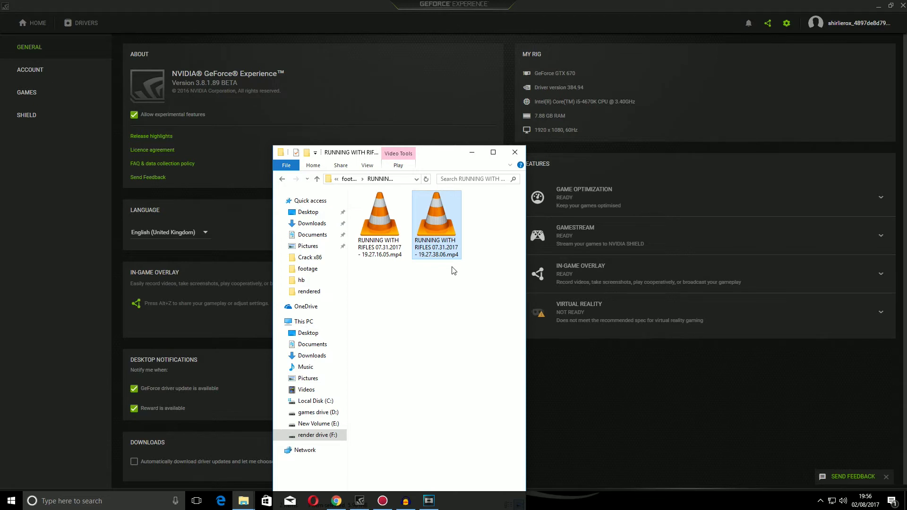
Step: Drag the 19.27.16.05 MP4 recording into Audacity to import its audio
left_click(406, 502)
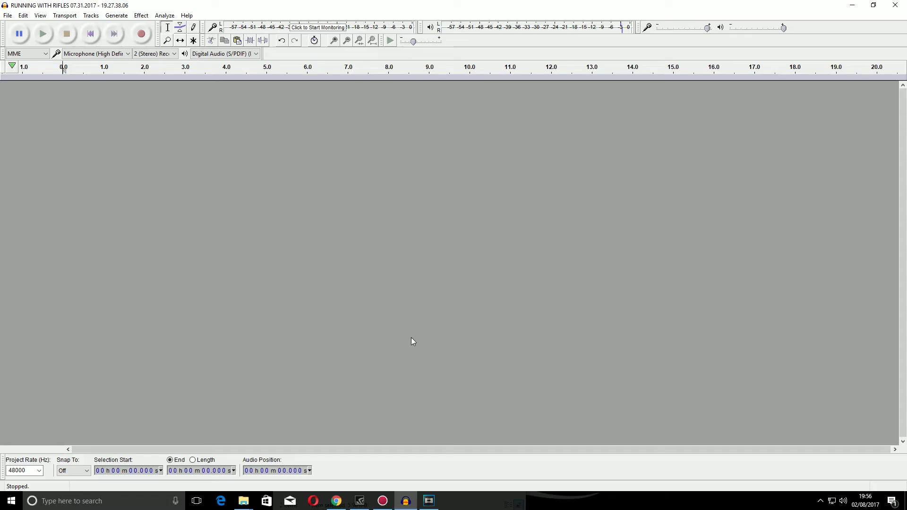
key("alt+Tab")
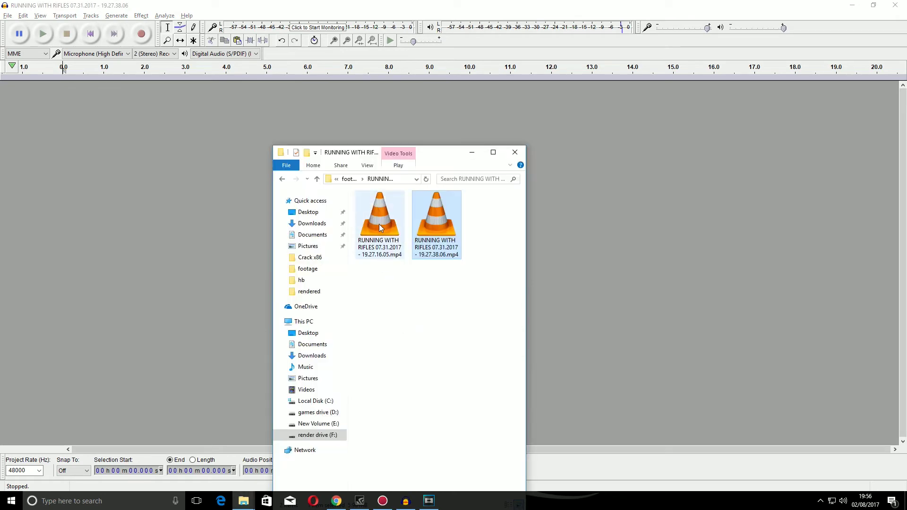
left_click(381, 227)
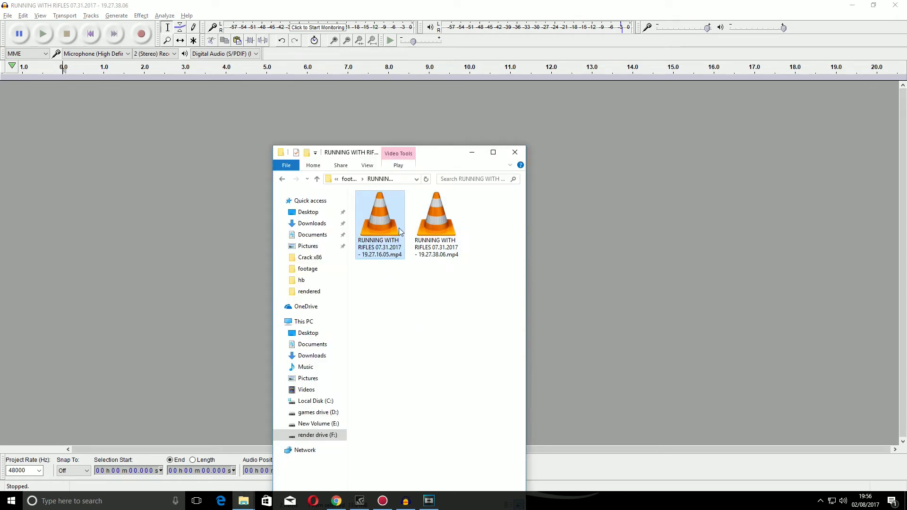
left_click_drag(399, 231, 149, 201)
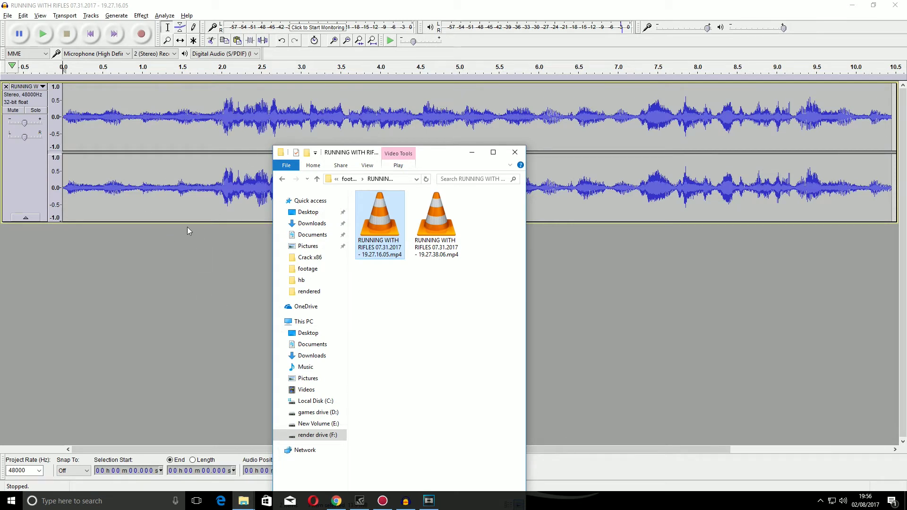
Step: Play the imported stereo track briefly, then remove it from the project
left_click(43, 36)
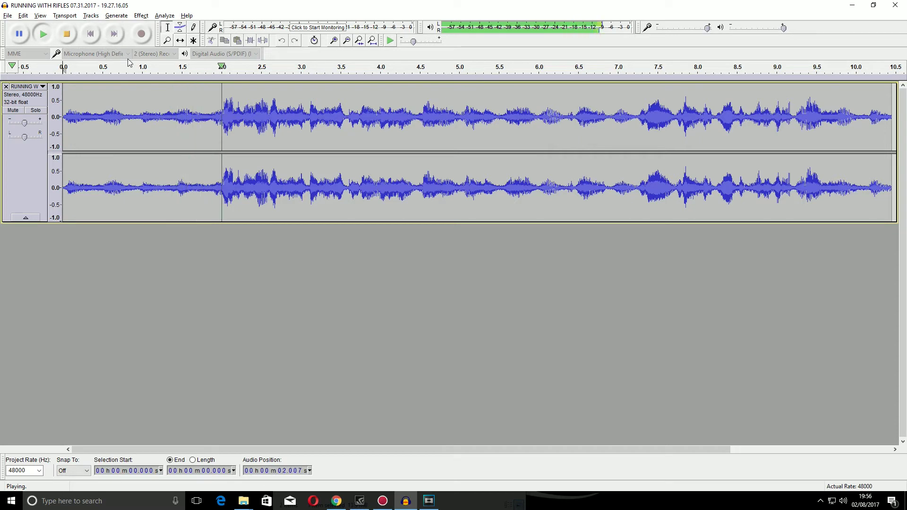
left_click(68, 34)
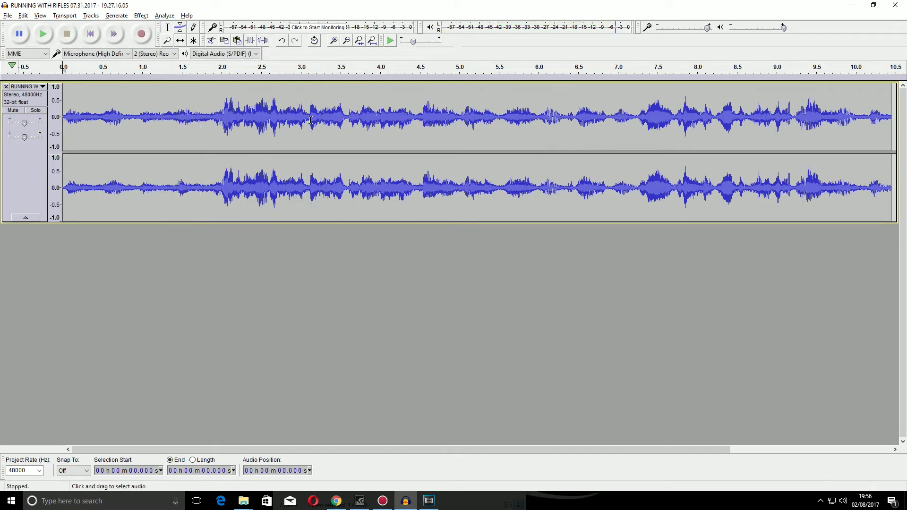
left_click(6, 87)
key("alt+Tab")
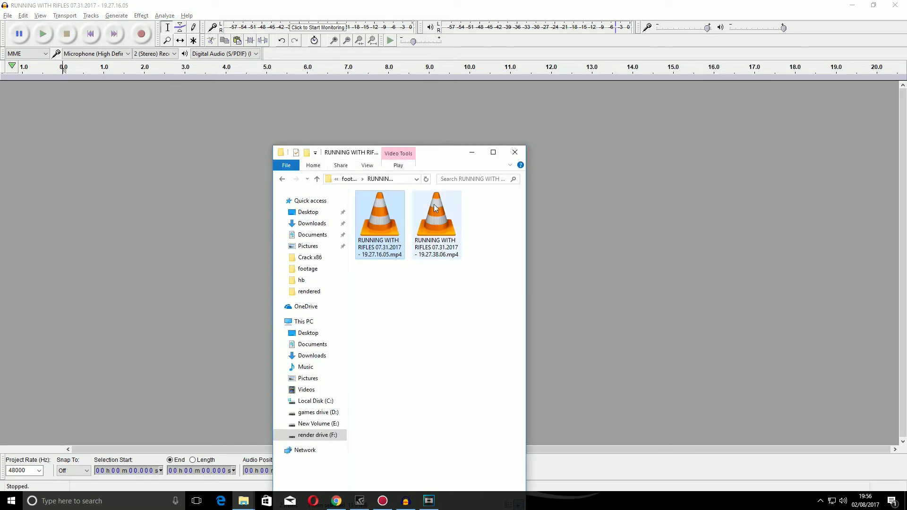
Step: Import the second MP4's first audio stream, Index[02], listen briefly, then remove it
left_click_drag(435, 214, 141, 193)
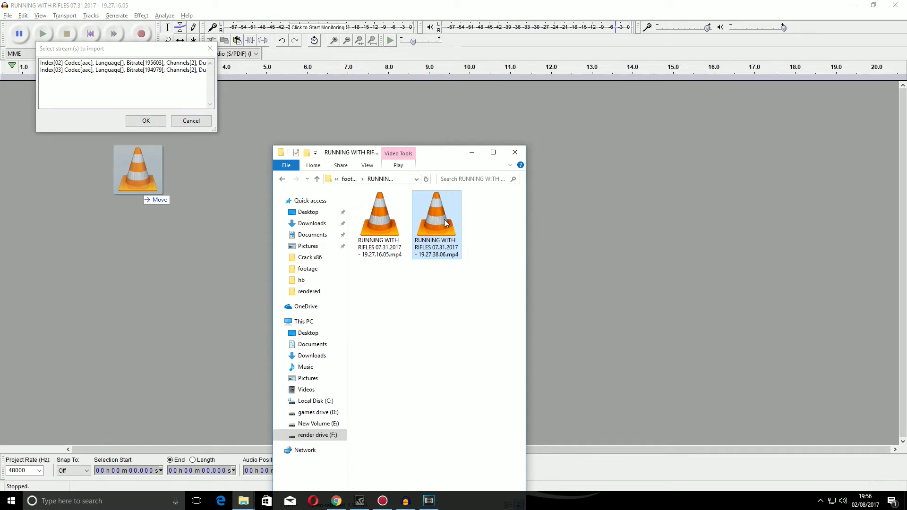
left_click(189, 64)
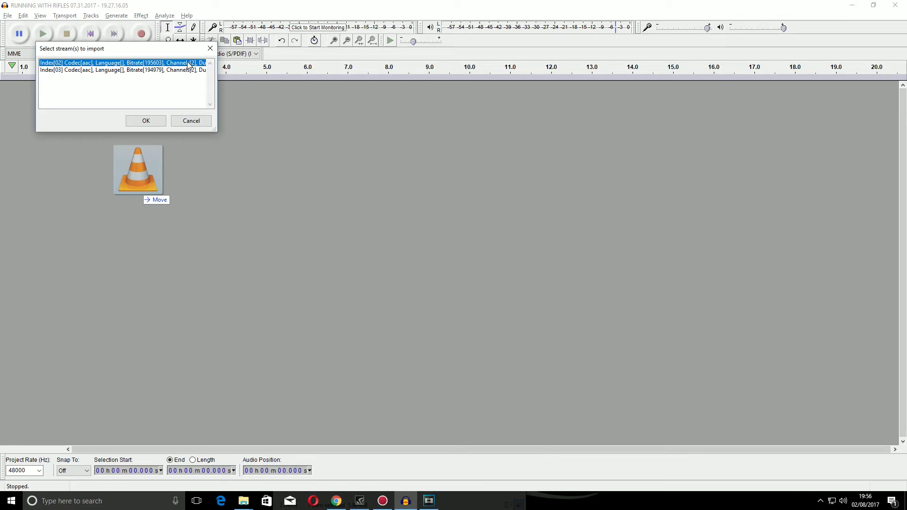
left_click(151, 122)
left_click(43, 36)
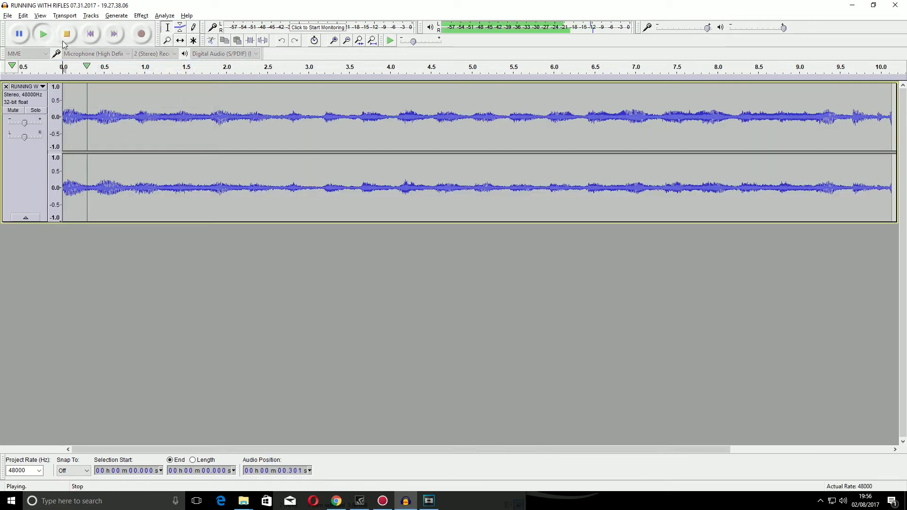
left_click(68, 40)
left_click(6, 87)
Step: Re-import the recording using stream Index[03] and play the voice track from 1.553 s
key("alt+Tab")
left_click_drag(449, 202, 154, 179)
left_click(182, 70)
left_click(148, 120)
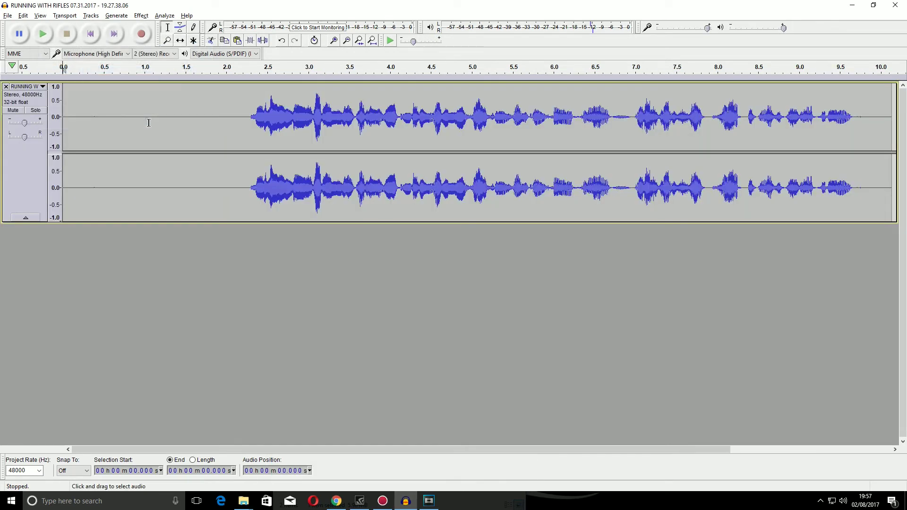
left_click(190, 135)
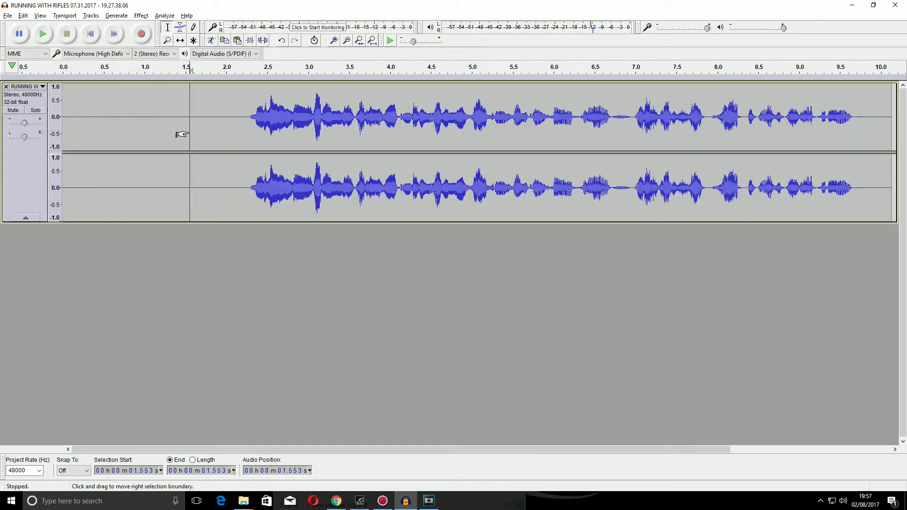
left_click(51, 36)
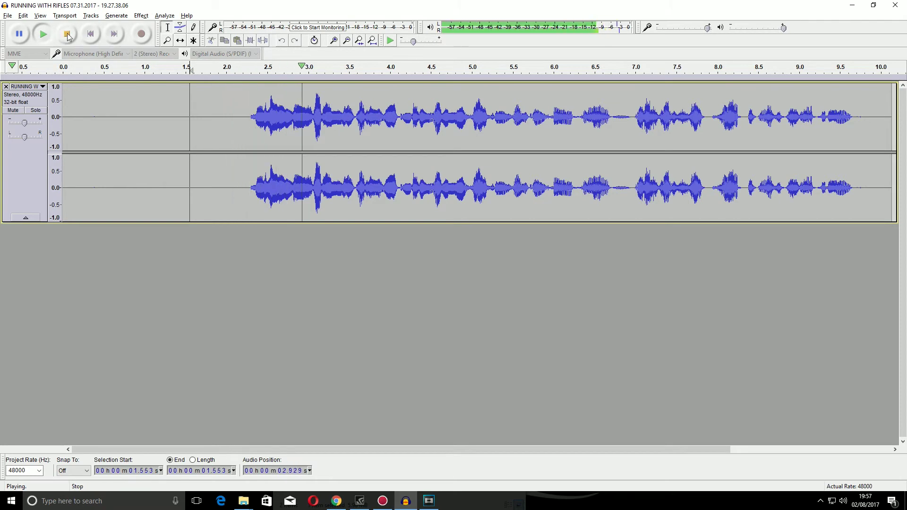
key("space")
Step: Add both MP4s to the Vegas timeline, matching project settings, placing the second near 1:10
left_click(430, 501)
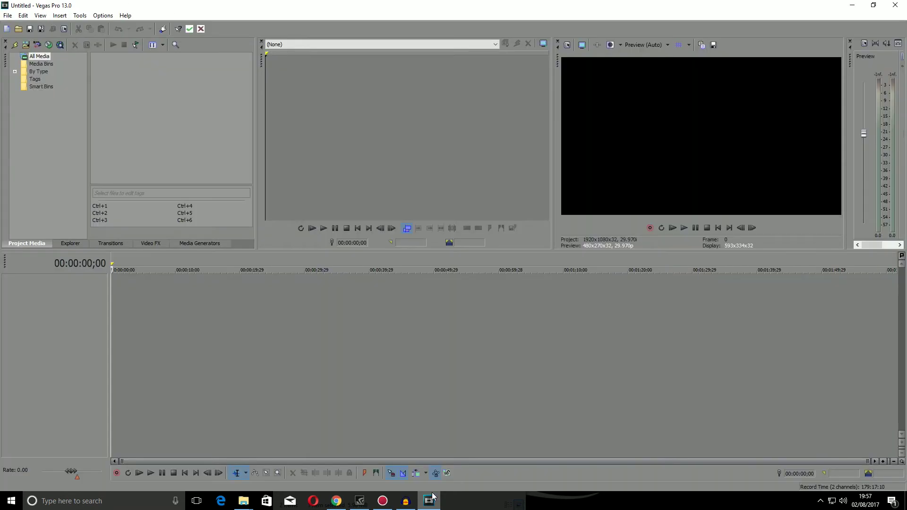
mouse_move(246, 504)
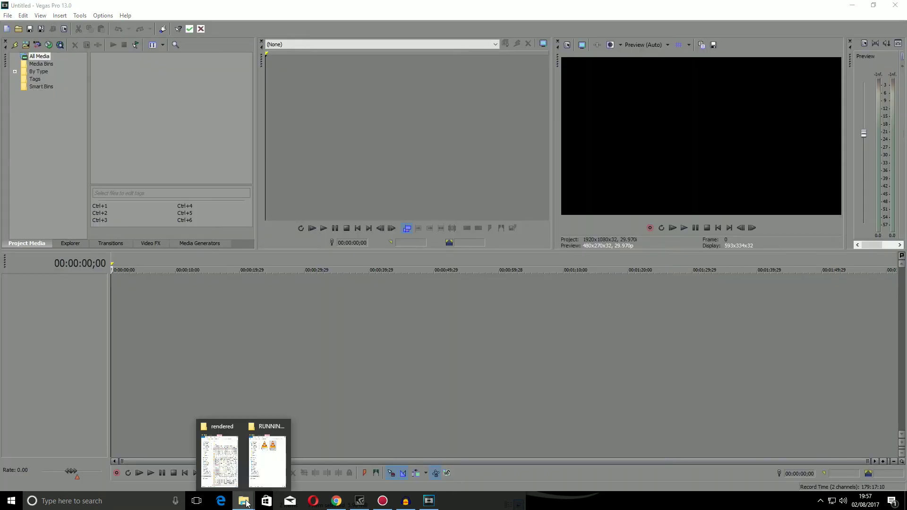
left_click(262, 451)
left_click(378, 218)
left_click_drag(376, 217, 153, 355)
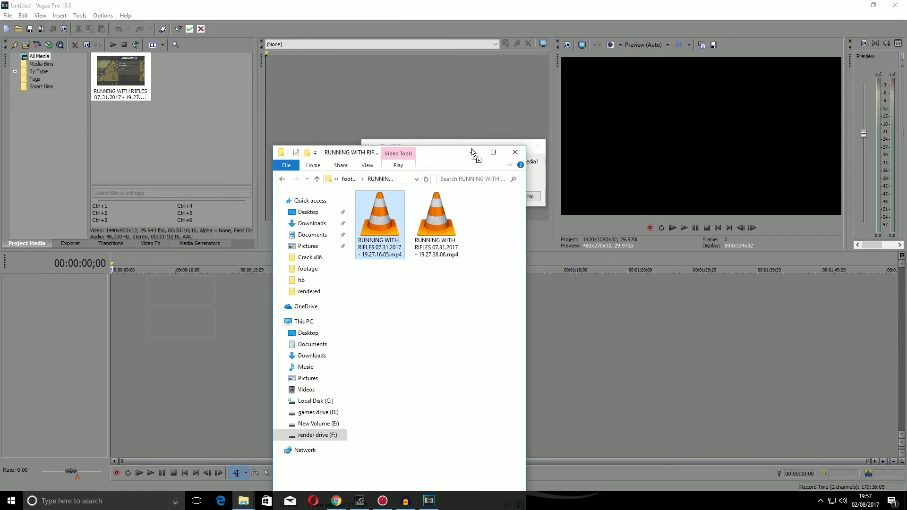
left_click(541, 186)
left_click(507, 196)
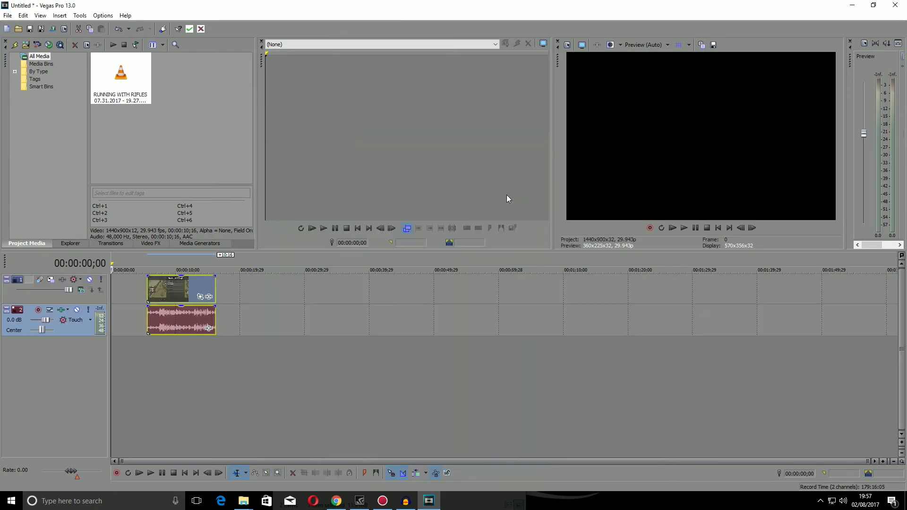
key("alt+Tab")
left_click_drag(494, 238, 579, 280)
Step: Play the first clip and lower its audio gain to -17.6 dB
left_click(224, 410)
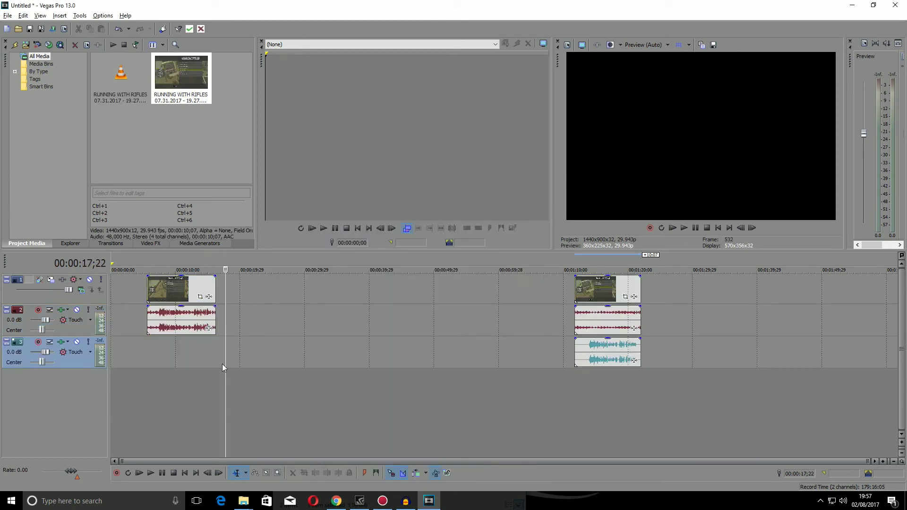
left_click(147, 282)
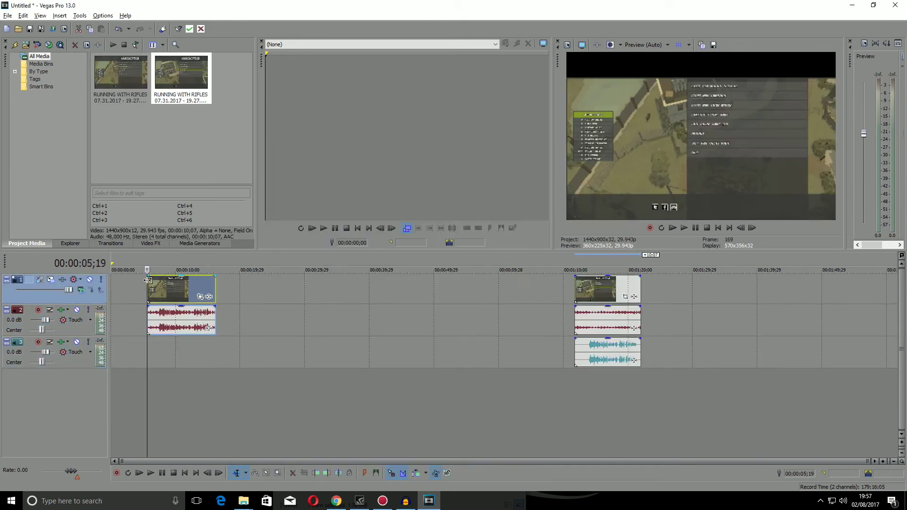
key("space")
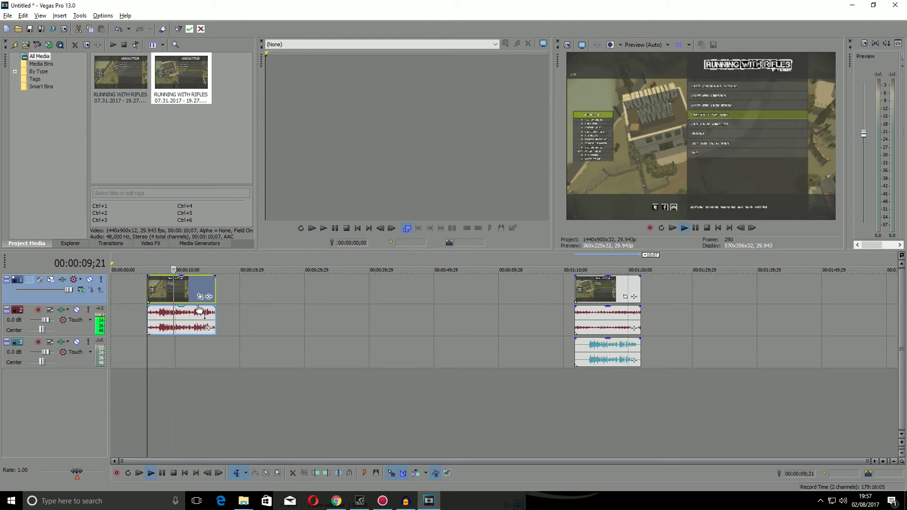
mouse_move(208, 306)
left_mouse_down()
mouse_move(207, 334)
mouse_move(208, 307)
left_mouse_up()
key("space")
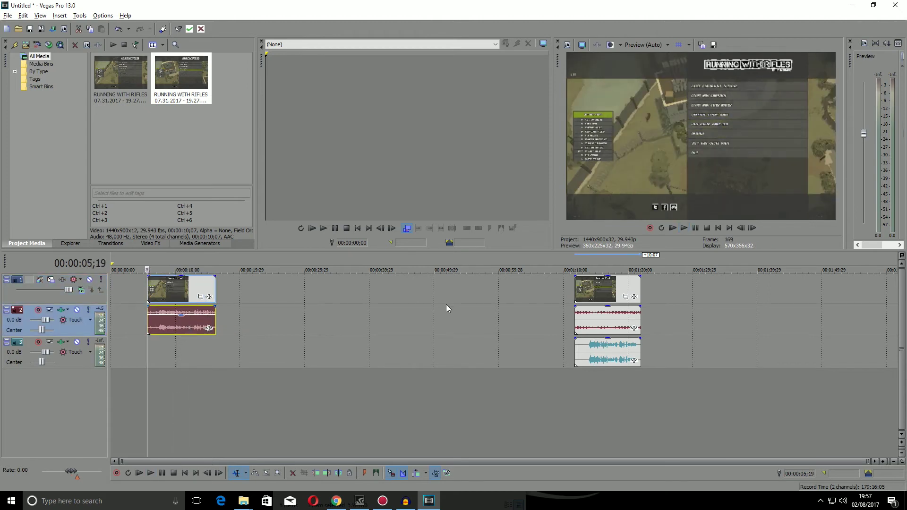
Step: Play the second clip and turn down its first audio track's gain
left_click(563, 288)
left_click(685, 227)
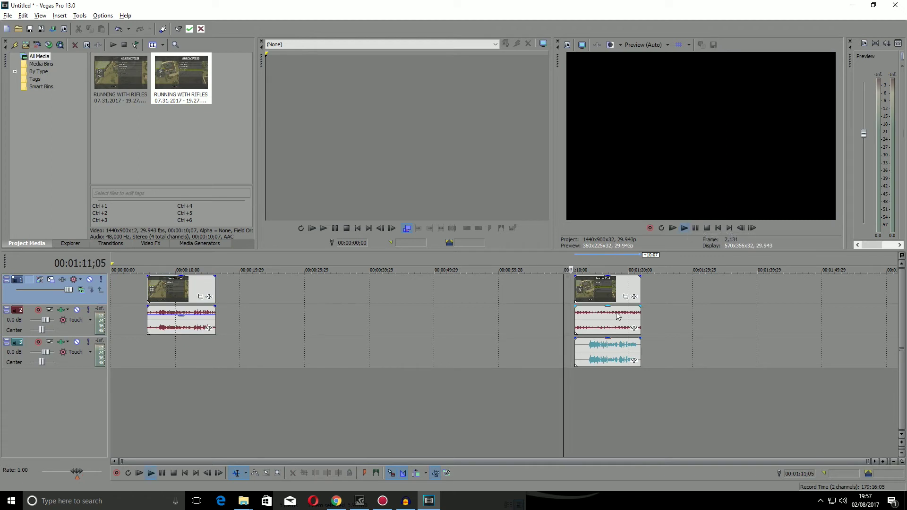
left_click_drag(625, 310, 630, 335)
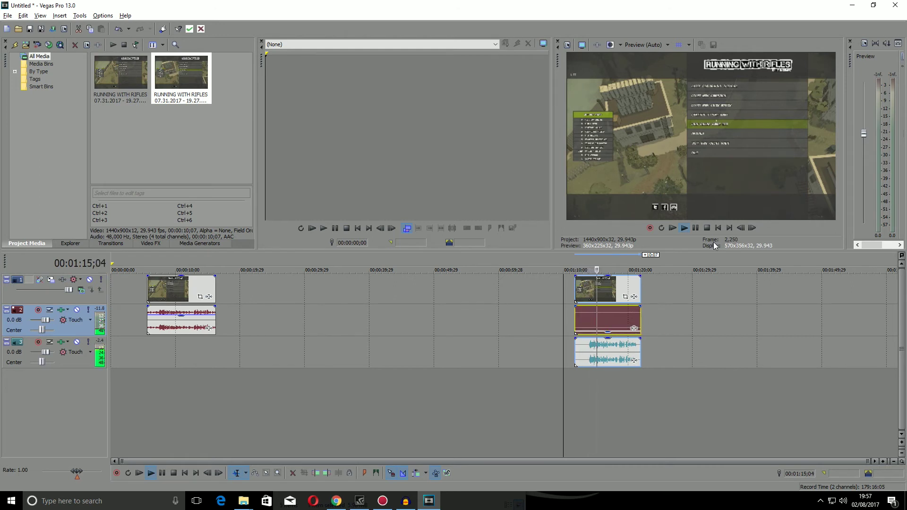
key("space")
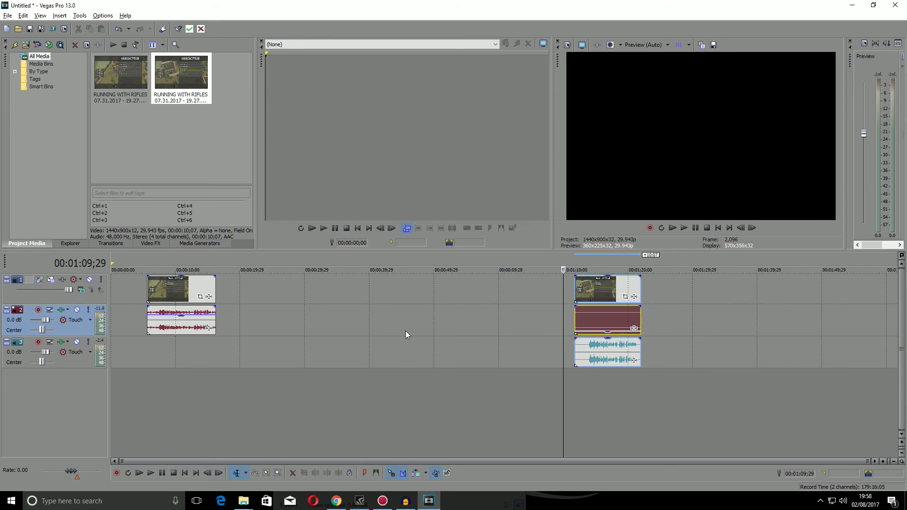
Step: Return to Audacity showing the stereo voice track from the 19.27.38.06 recording
left_click(405, 500)
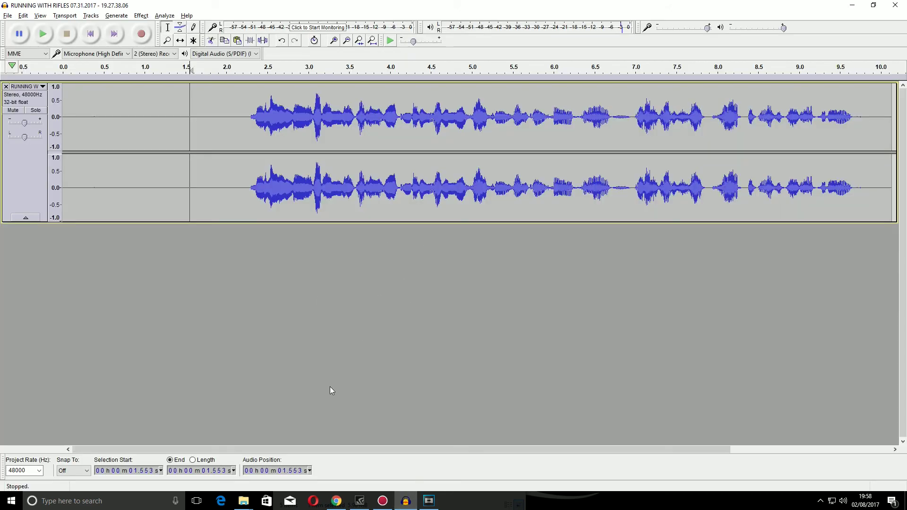